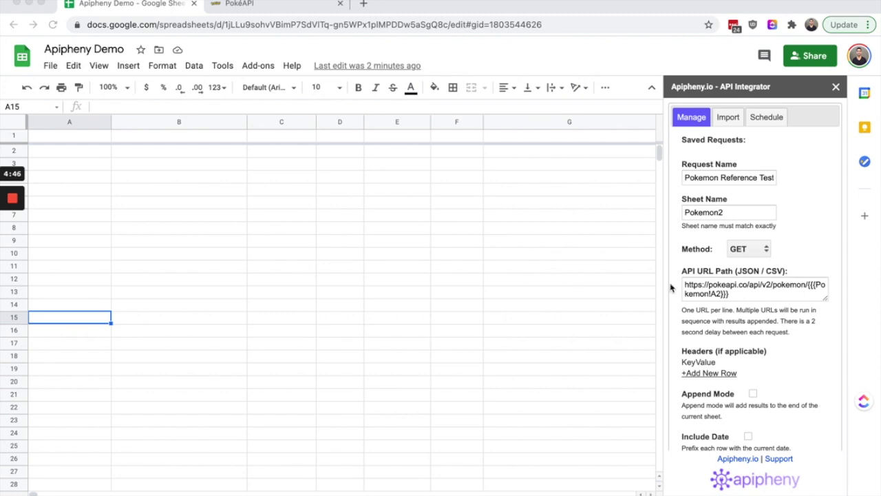
Replace the {{{Pokemon!A2}}} reference at the end of the request URL with ditto.
{"action": "left_click", "coordinate": [718, 291]}
{"action": "left_click", "coordinate": [722, 295]}
{"action": "left_click_drag", "start_coordinate": [722, 295], "coordinate": [670, 288]}
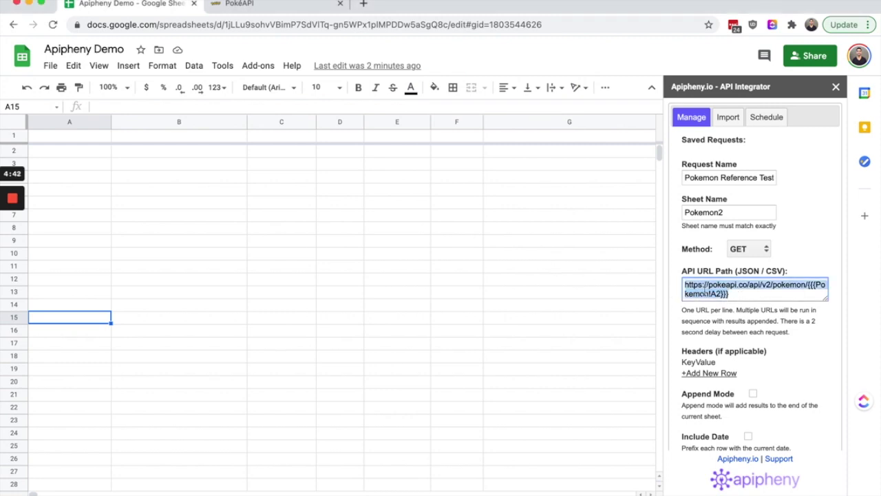
{"action": "left_click", "coordinate": [744, 293]}
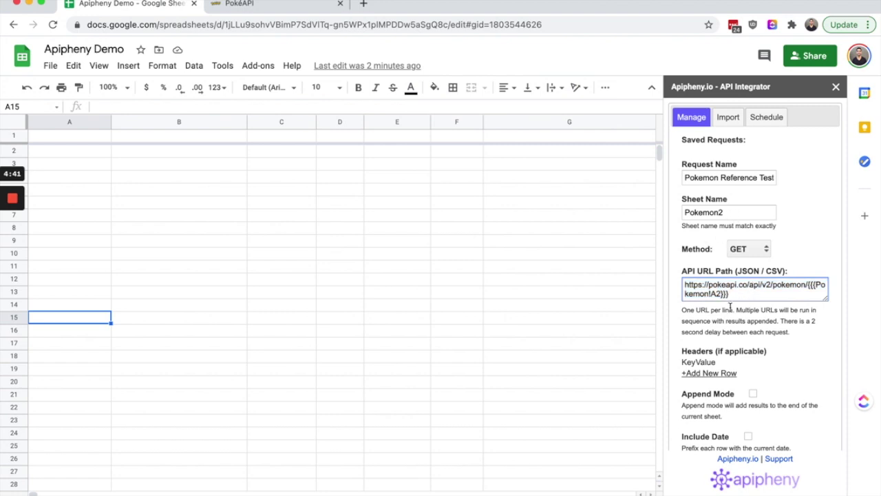
{"action": "left_click", "coordinate": [807, 290], "text": "shift"}
{"action": "type", "text": "ditt"}
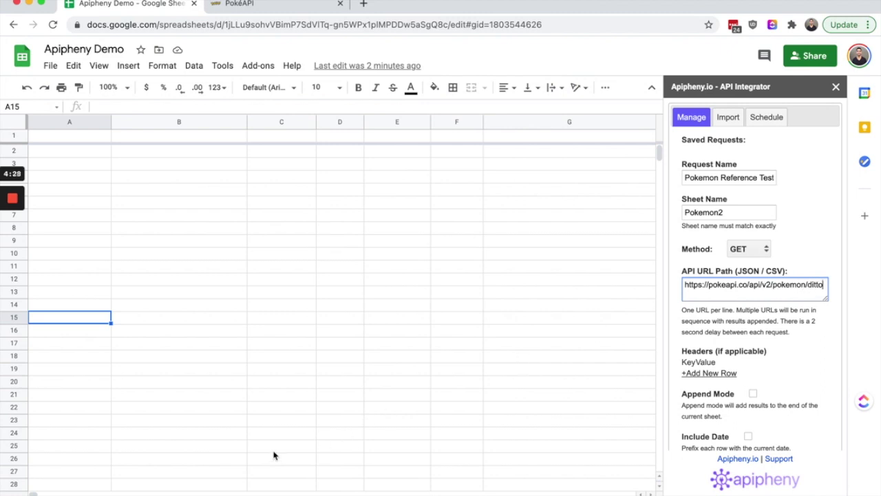
Run the ditto request and confirm overwriting Pokemon2 with the returned data.
{"action": "scroll", "coordinate": [769, 283], "scroll_direction": "down", "scroll_amount": 5}
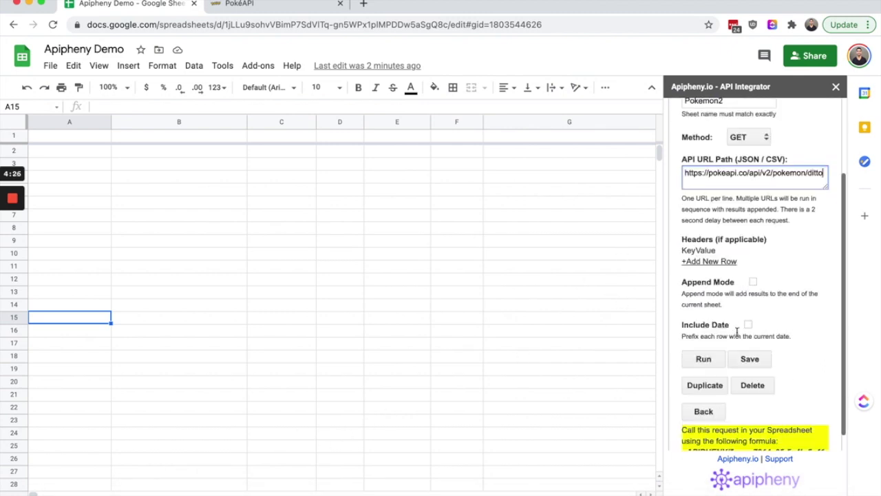
{"action": "left_click", "coordinate": [721, 273]}
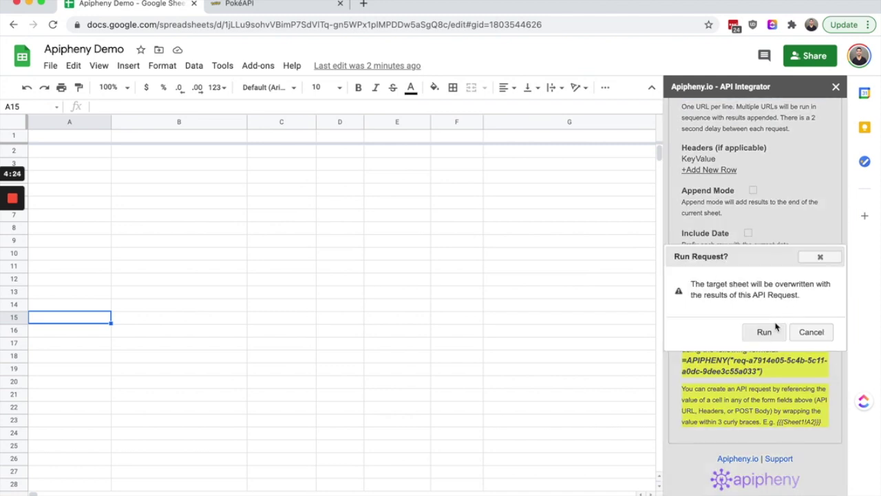
{"action": "left_click", "coordinate": [765, 333]}
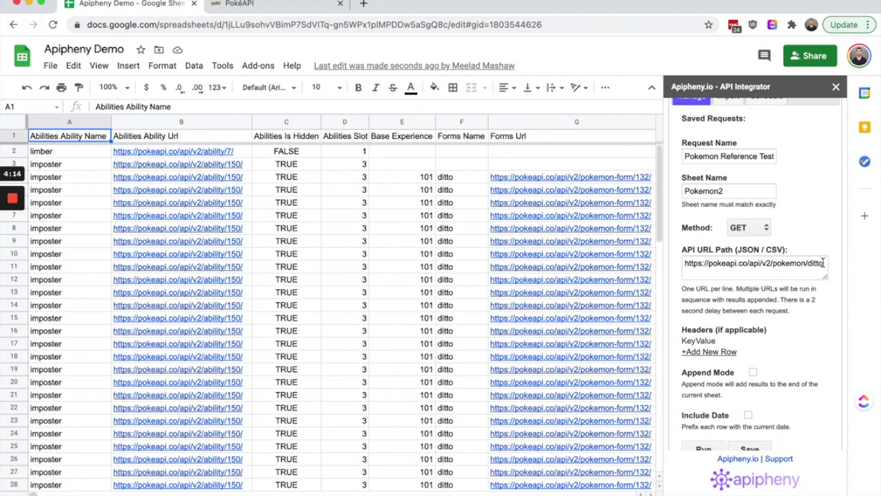
{"action": "left_click_drag", "start_coordinate": [824, 263], "coordinate": [811, 261]}
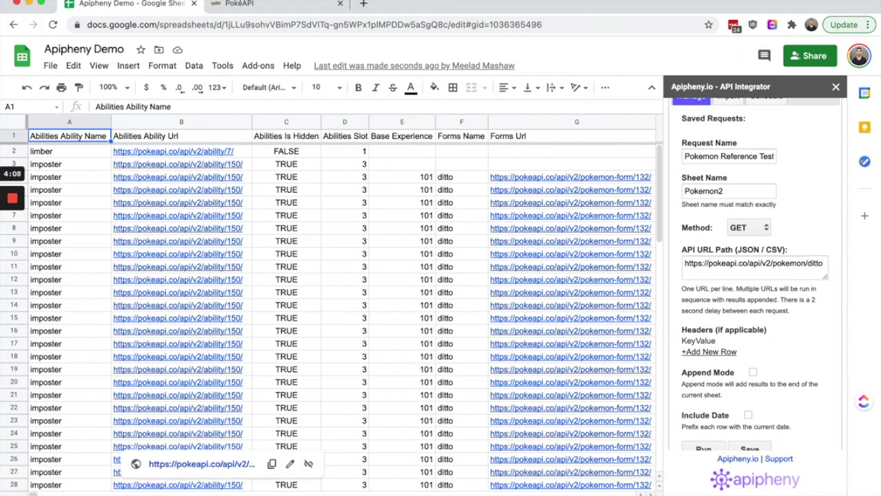
{"action": "left_click", "coordinate": [189, 493]}
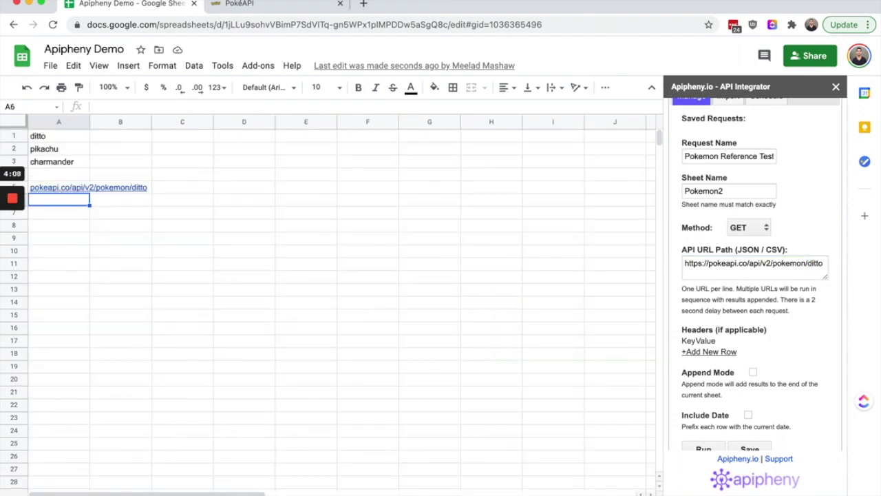
Check the names ditto, pikachu and charmander in A1–A3 against the URL's ending.
{"action": "left_click", "coordinate": [46, 140]}
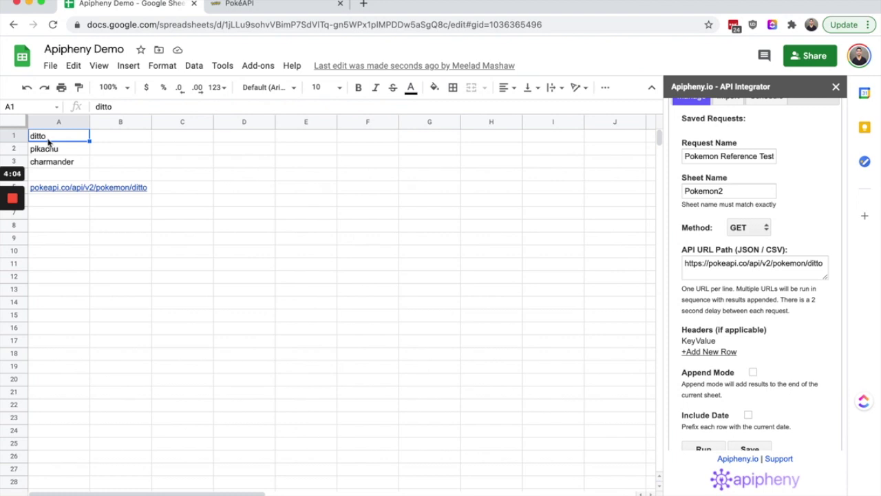
{"action": "left_click", "coordinate": [45, 153]}
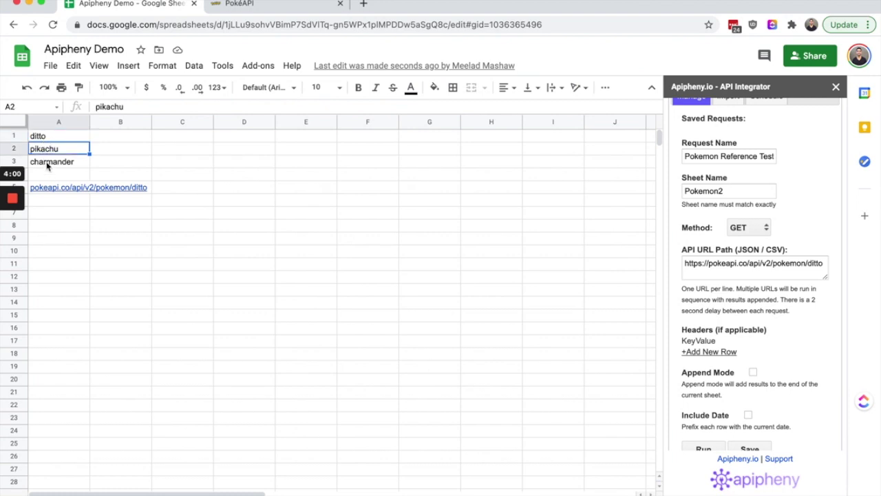
{"action": "left_click", "coordinate": [47, 166]}
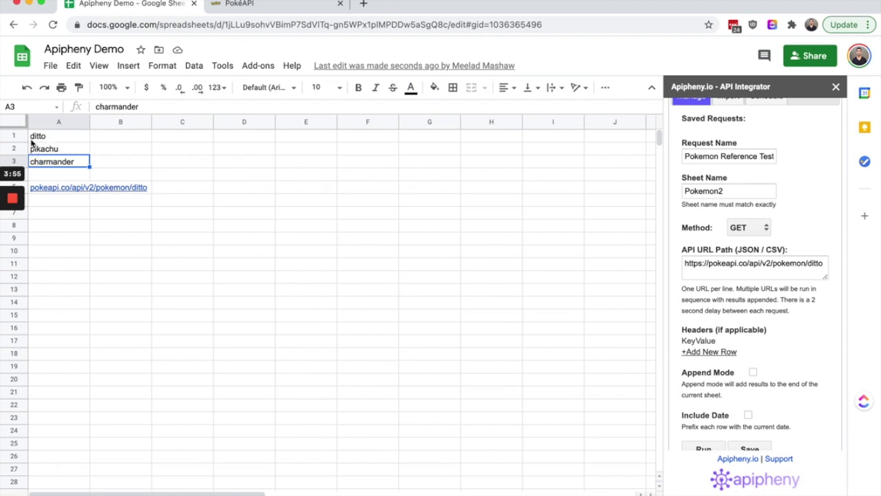
{"action": "left_click", "coordinate": [805, 264]}
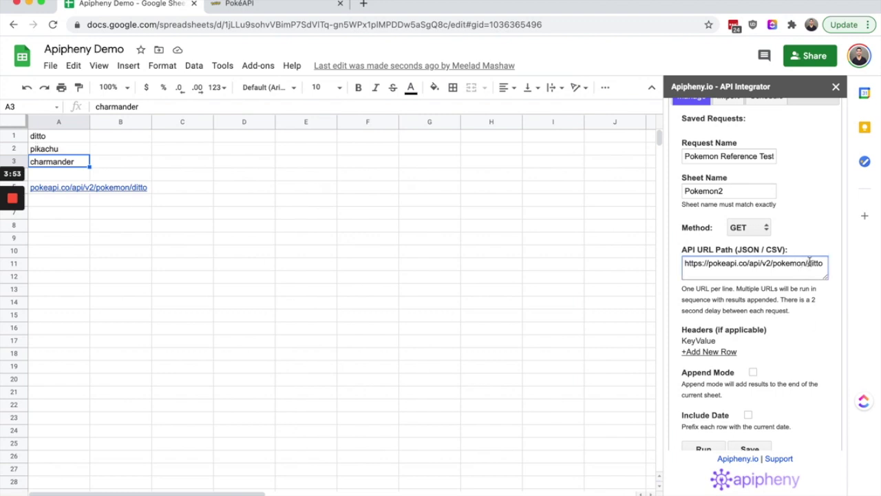
{"action": "left_click_drag", "start_coordinate": [807, 264], "coordinate": [825, 264]}
Read the sidebar help explaining cell references like {{{Sheet1!A2}}} in URLs.
{"action": "scroll", "coordinate": [792, 338], "scroll_direction": "down", "scroll_amount": 3}
{"action": "scroll", "coordinate": [791, 340], "scroll_direction": "down", "scroll_amount": 2}
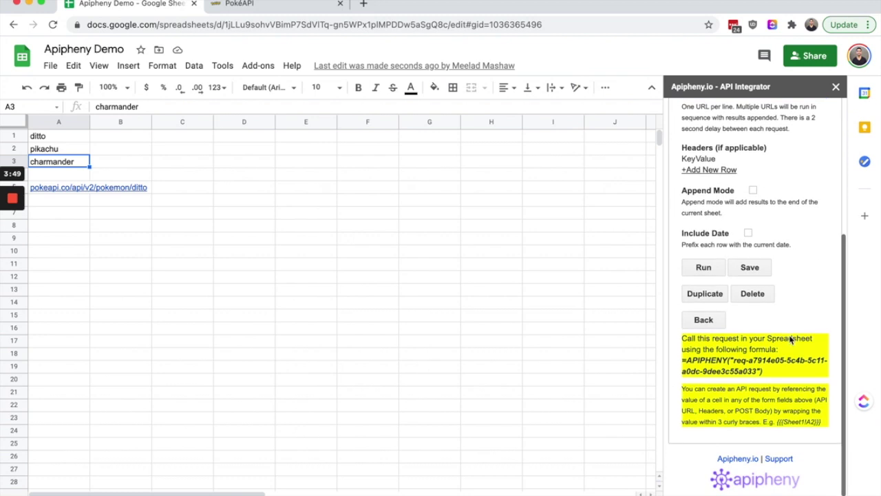
{"action": "left_click_drag", "start_coordinate": [682, 389], "coordinate": [825, 423]}
{"action": "left_click", "coordinate": [819, 421]}
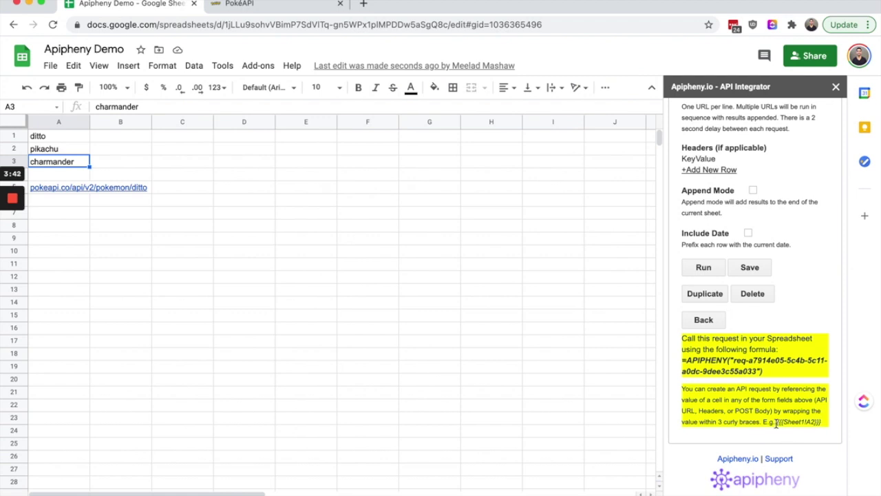
{"action": "left_click_drag", "start_coordinate": [778, 422], "coordinate": [821, 423]}
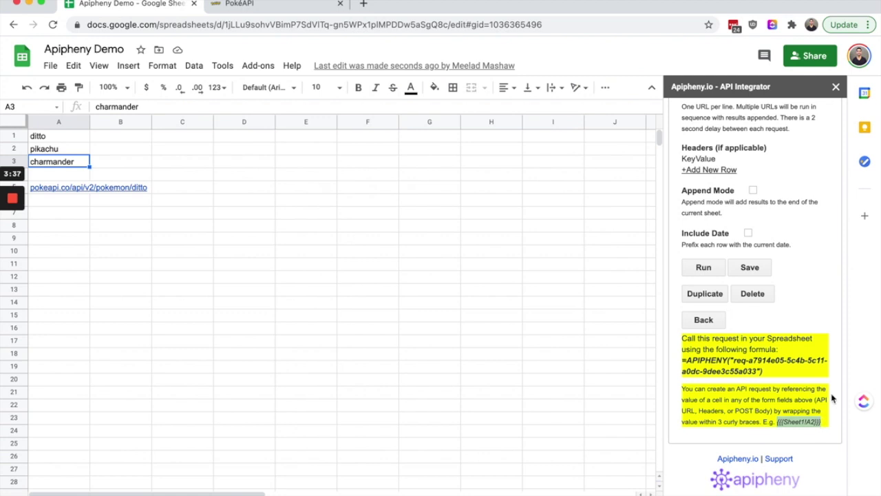
{"action": "scroll", "coordinate": [805, 398], "scroll_direction": "up", "scroll_amount": 6}
Replace ditto at the end of the request URL with the {{{Pokemon!A1}}} cell reference.
{"action": "left_click", "coordinate": [797, 289]}
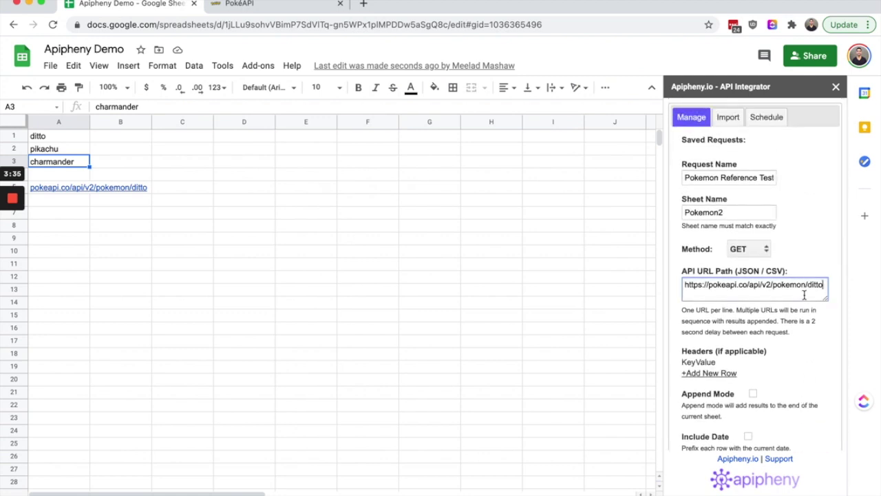
{"action": "double_click", "coordinate": [810, 286]}
{"action": "key", "text": "BackSpace"}
{"action": "left_click", "coordinate": [43, 140]}
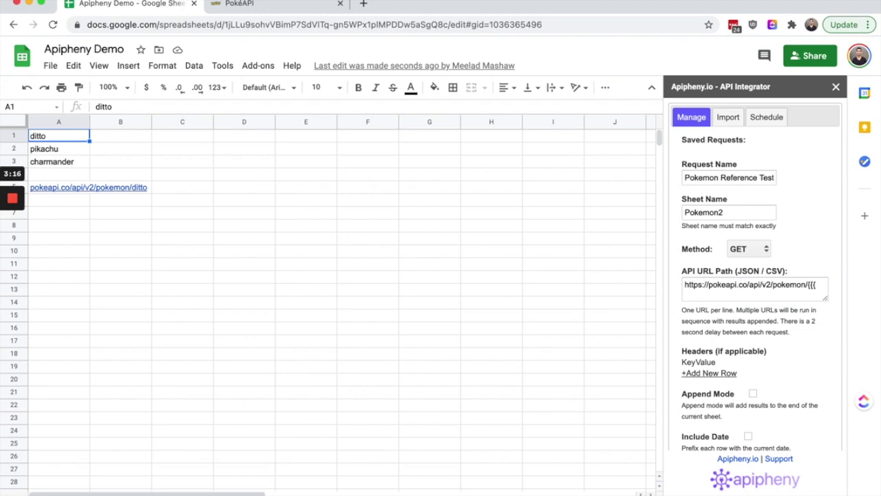
{"action": "left_click", "coordinate": [823, 288]}
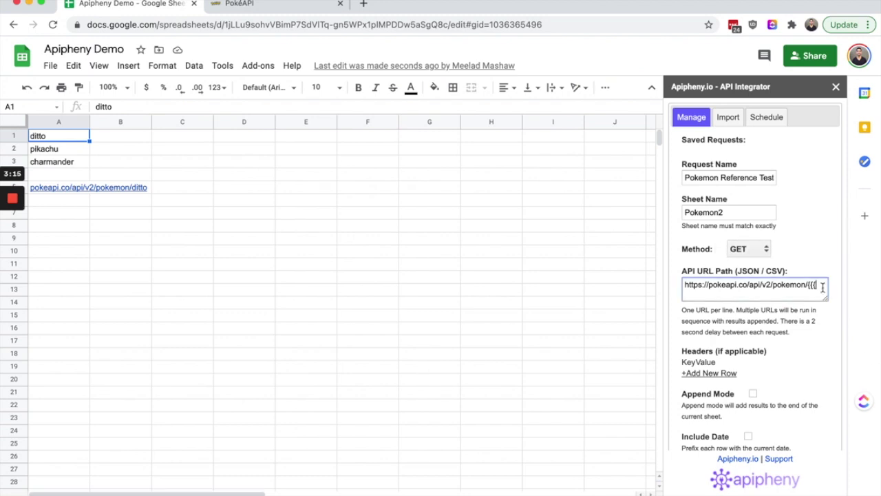
{"action": "type", "text": "Pokemon!"}
{"action": "left_click", "coordinate": [34, 140]}
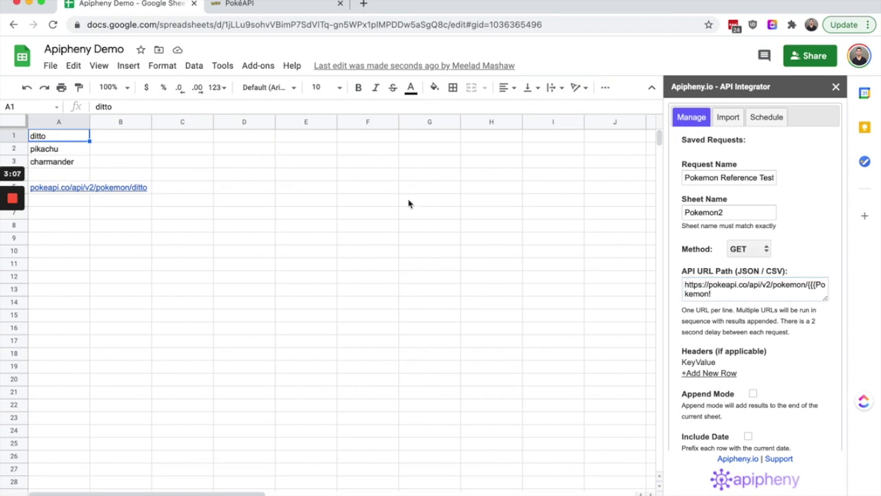
{"action": "left_click", "coordinate": [742, 292]}
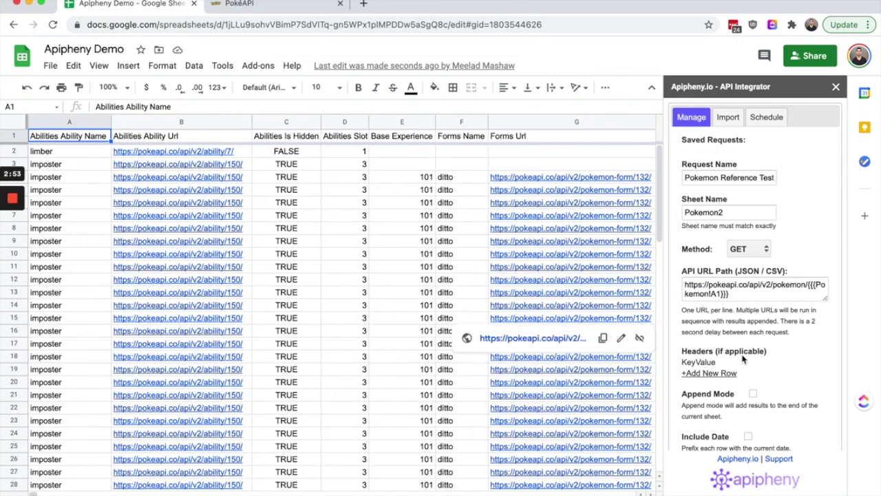
Run the cell-reference request and confirm overwriting the Pokemon2 sheet.
{"action": "scroll", "coordinate": [743, 358], "scroll_direction": "down", "scroll_amount": 3}
{"action": "left_click", "coordinate": [704, 372]}
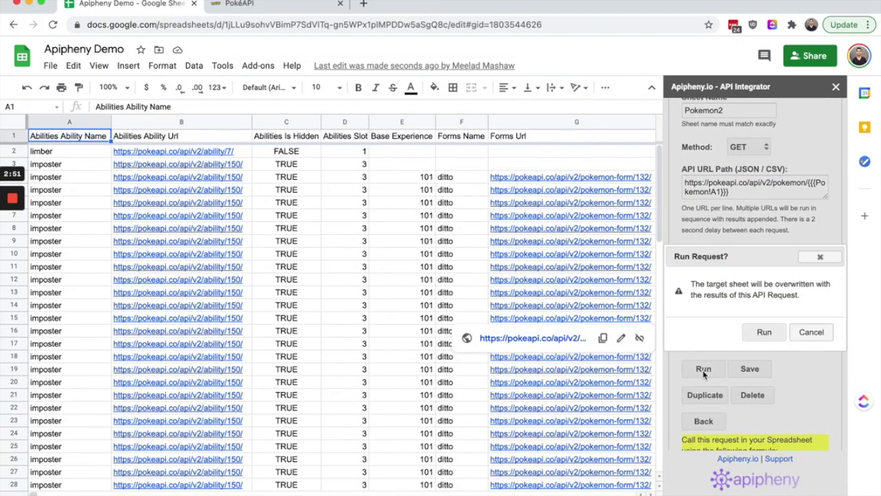
{"action": "left_click", "coordinate": [769, 332]}
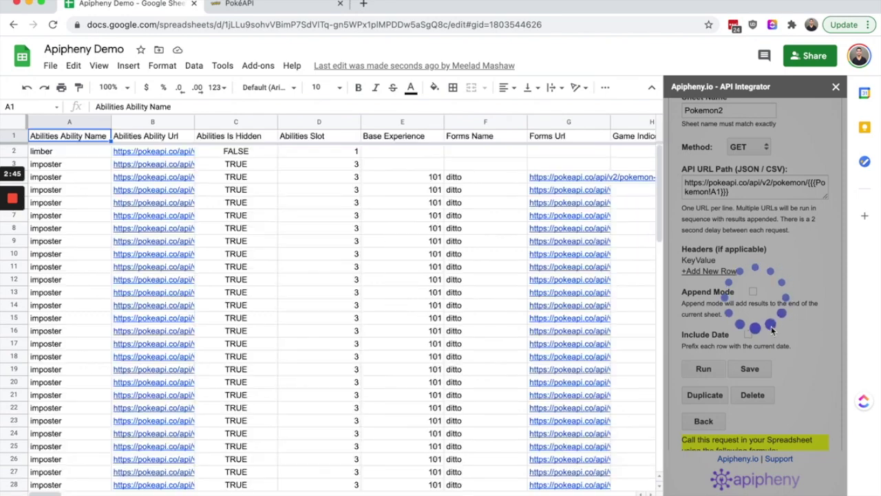
Check the returned ditto values in F4 through F20, then go to the Pokemon names sheet.
{"action": "left_click", "coordinate": [484, 178]}
{"action": "left_click_drag", "start_coordinate": [494, 327], "coordinate": [482, 382]}
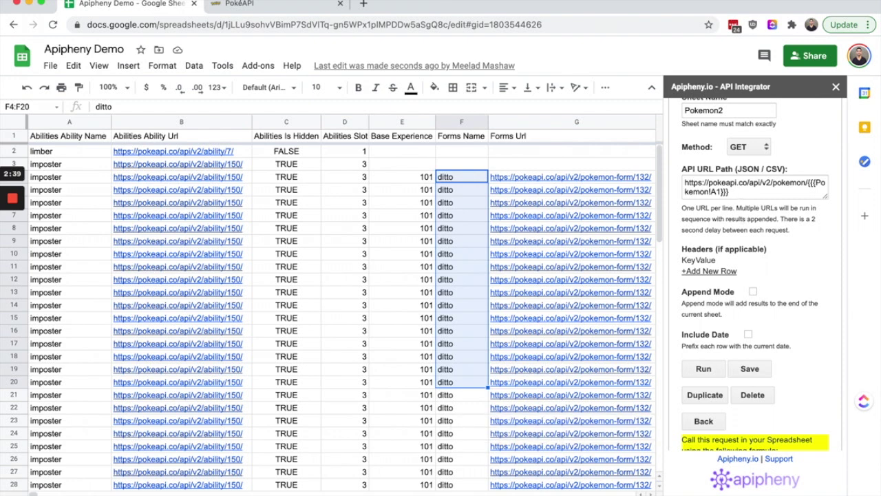
{"action": "key", "text": "ctrl+shift+Page_Down"}
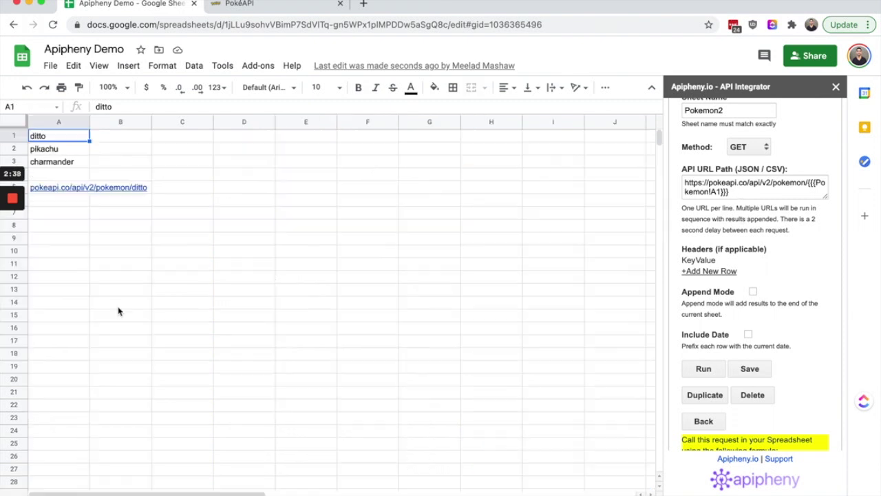
Add a second URL line copying the first, ending {{{Pokemon!A2}}} instead of A1.
{"action": "left_click", "coordinate": [46, 153]}
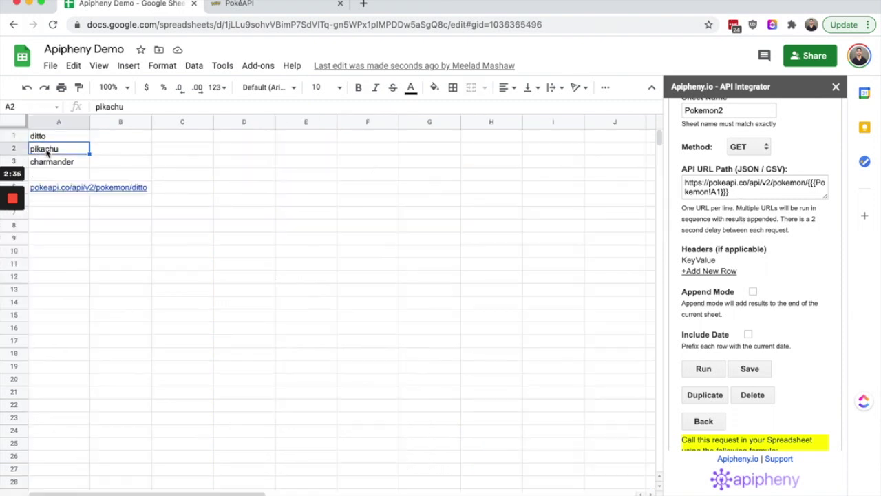
{"action": "left_click_drag", "start_coordinate": [730, 192], "coordinate": [685, 185]}
{"action": "left_click", "coordinate": [718, 192]}
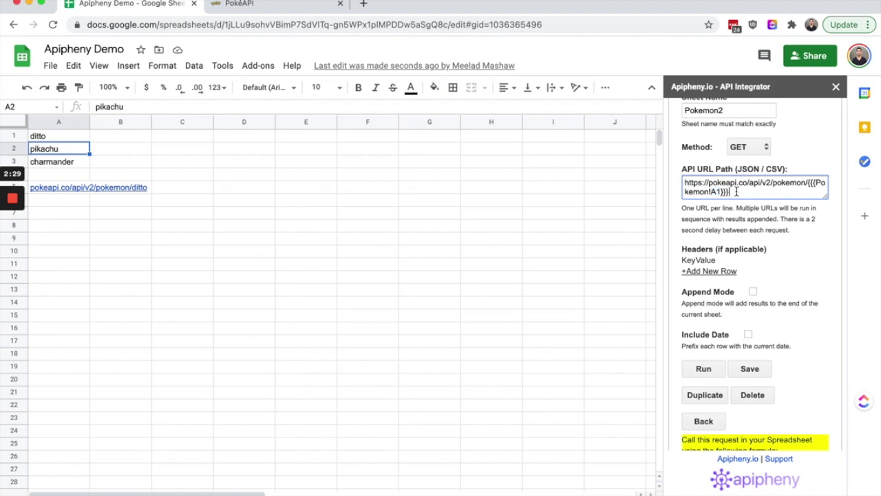
{"action": "left_click_drag", "start_coordinate": [741, 192], "coordinate": [684, 184]}
{"action": "key", "text": "ctrl+c"}
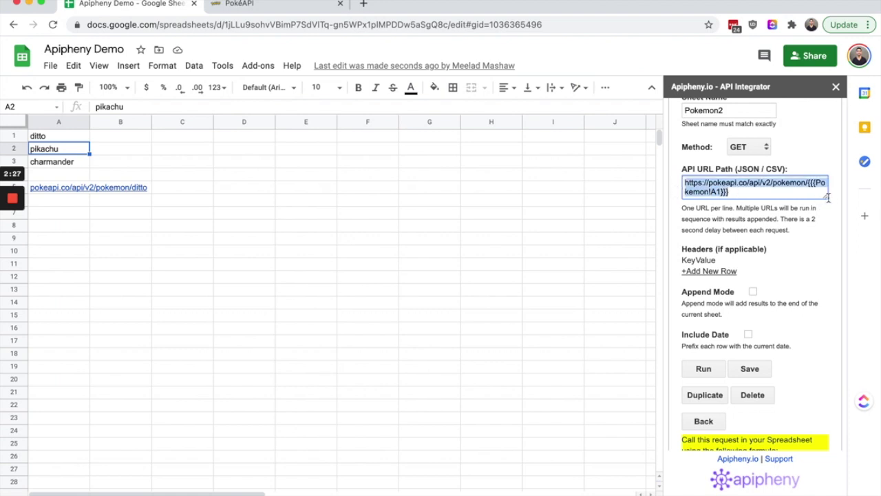
{"action": "left_click_drag", "start_coordinate": [829, 198], "coordinate": [828, 249]}
{"action": "left_click", "coordinate": [787, 199]}
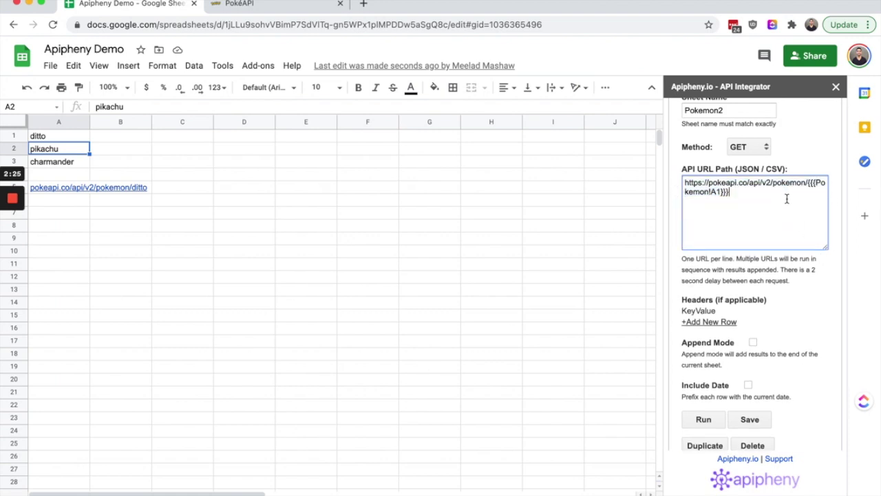
{"action": "key", "text": "Return"}
{"action": "key", "text": "ctrl+v"}
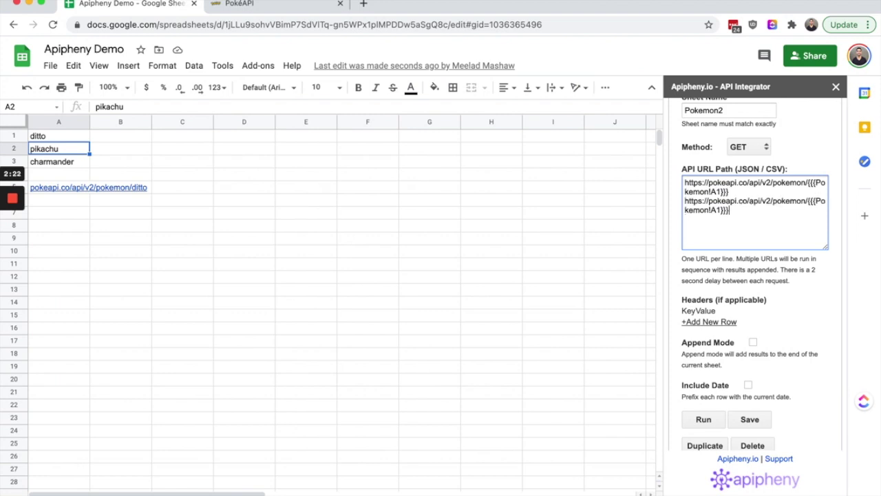
{"action": "double_click", "coordinate": [717, 211]}
{"action": "type", "text": "A2"}
Run the two-URL request into Pokemon2 and scroll down through the pikachu rows.
{"action": "left_click", "coordinate": [495, 491]}
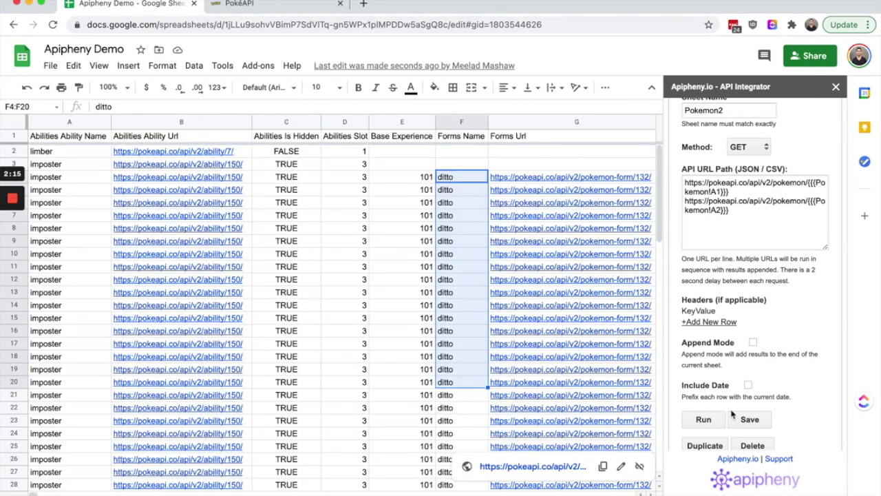
{"action": "left_click", "coordinate": [707, 423]}
{"action": "left_click", "coordinate": [764, 334]}
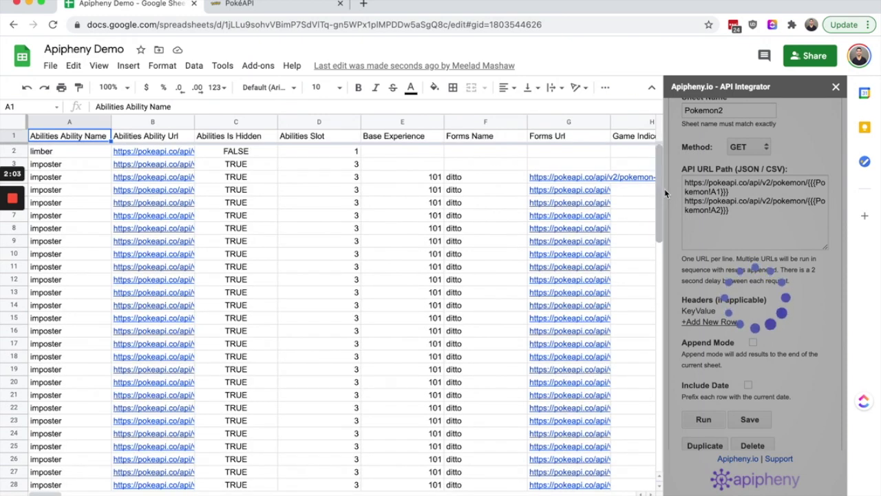
{"action": "left_click_drag", "start_coordinate": [664, 189], "coordinate": [659, 384]}
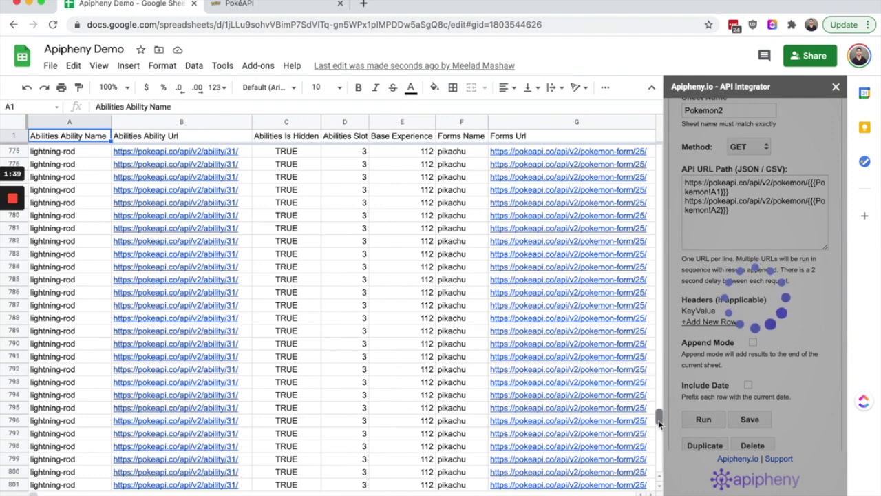
{"action": "left_click_drag", "start_coordinate": [659, 417], "coordinate": [658, 474]}
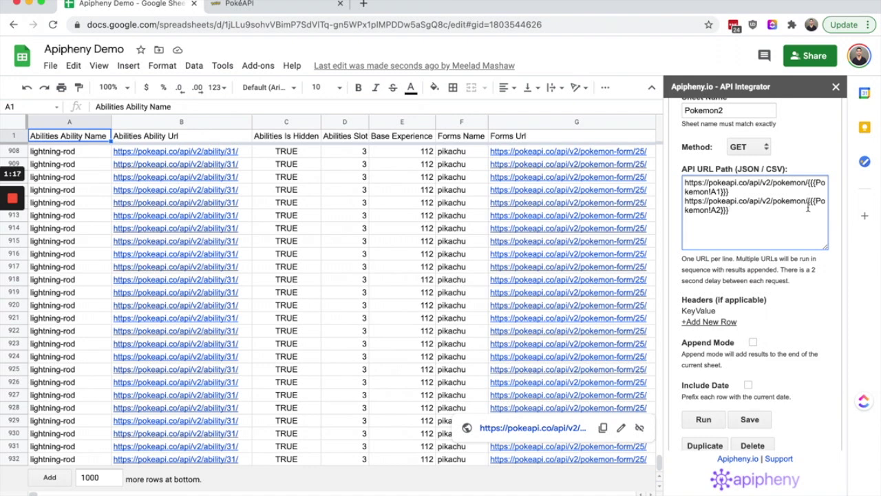
{"action": "left_click_drag", "start_coordinate": [732, 210], "coordinate": [807, 201]}
{"action": "left_click", "coordinate": [734, 214]}
{"action": "left_click", "coordinate": [711, 204], "text": "shift"}
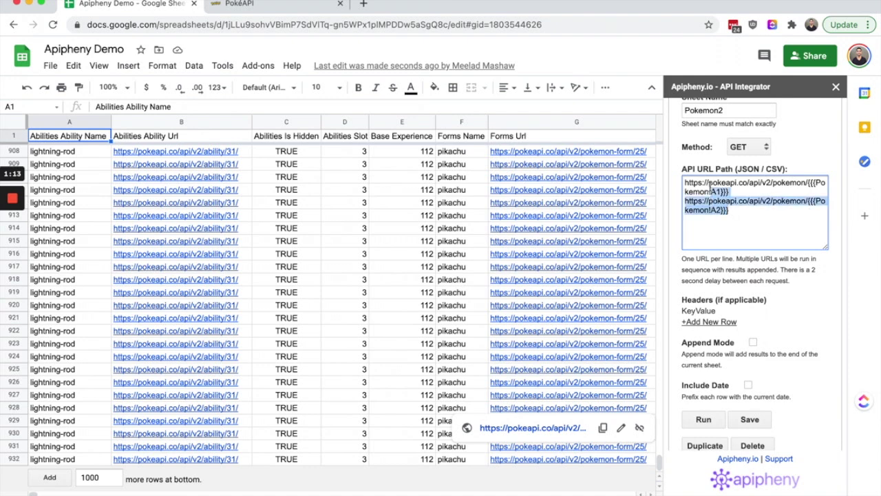
{"action": "left_click", "coordinate": [709, 183], "text": "shift"}
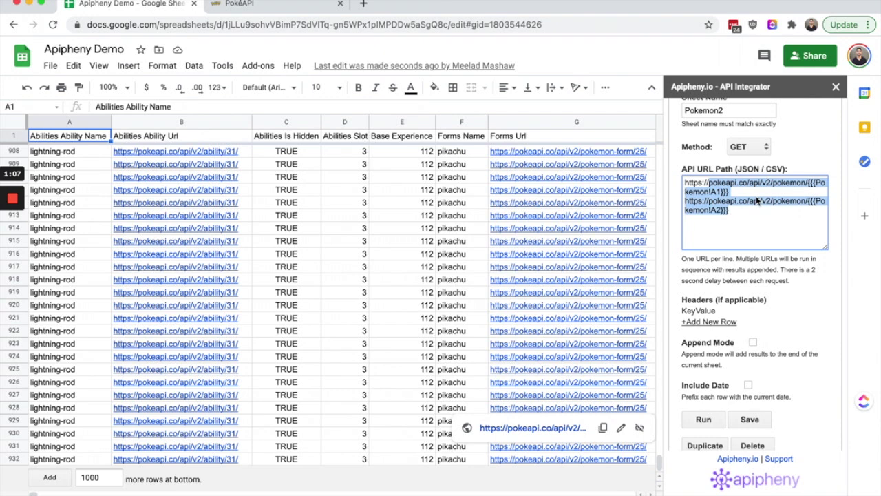
{"action": "key", "text": "BackSpace"}
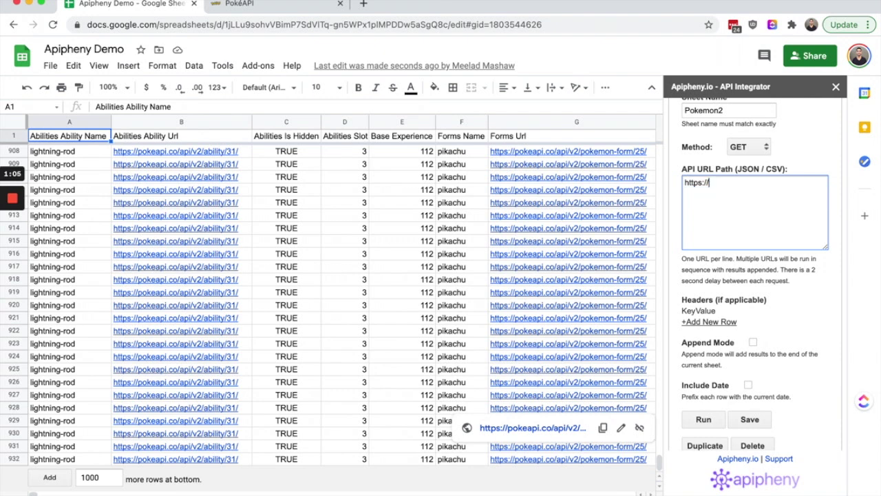
{"action": "key", "text": "ctrl+shift+Page_Up"}
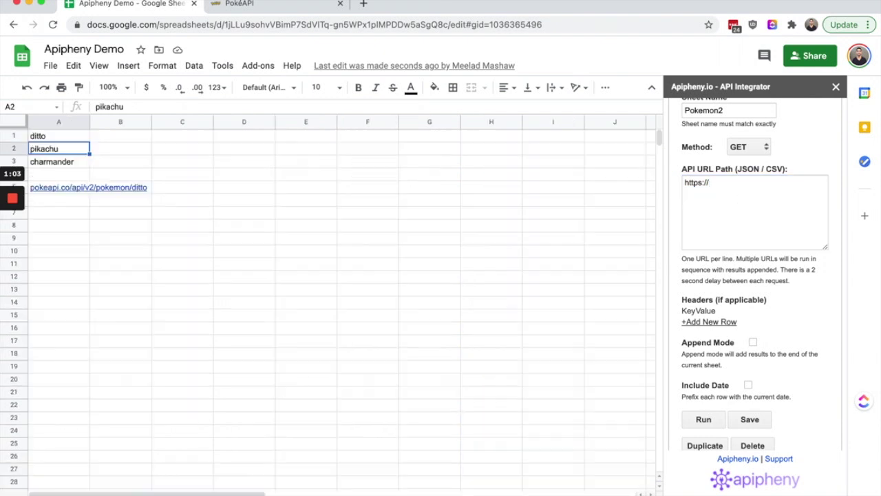
{"action": "left_click", "coordinate": [743, 185]}
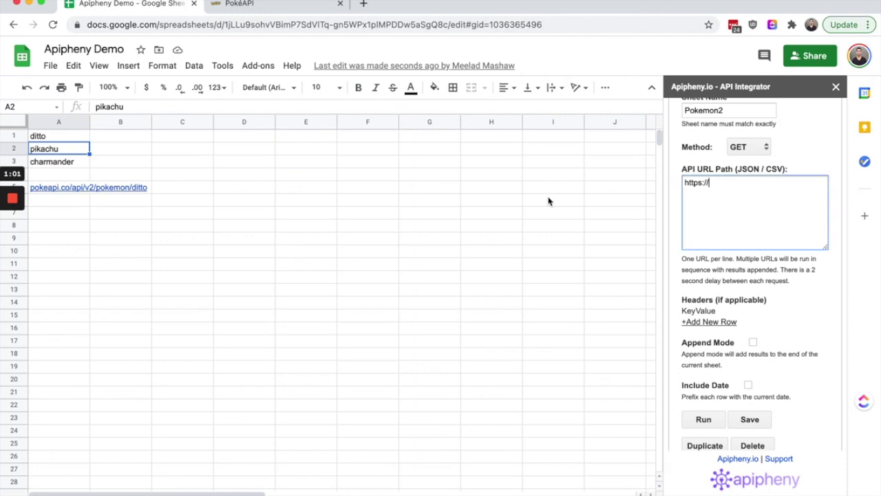
{"action": "mouse_move", "coordinate": [43, 194]}
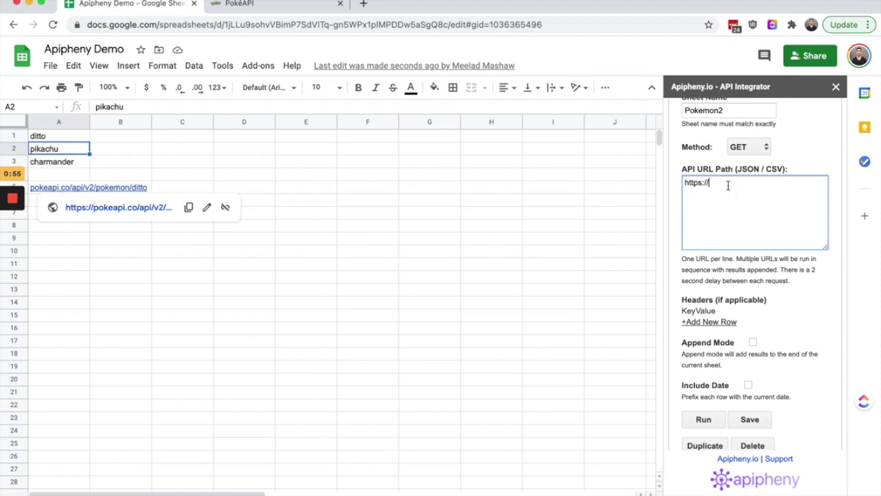
{"action": "type", "text": "{{"}
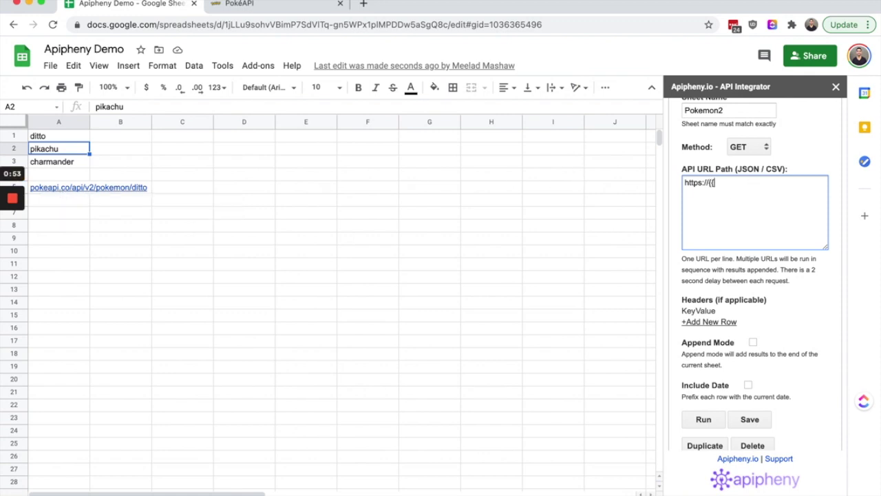
{"action": "type", "text": "Pokemon!A5"}
{"action": "left_click", "coordinate": [704, 420]}
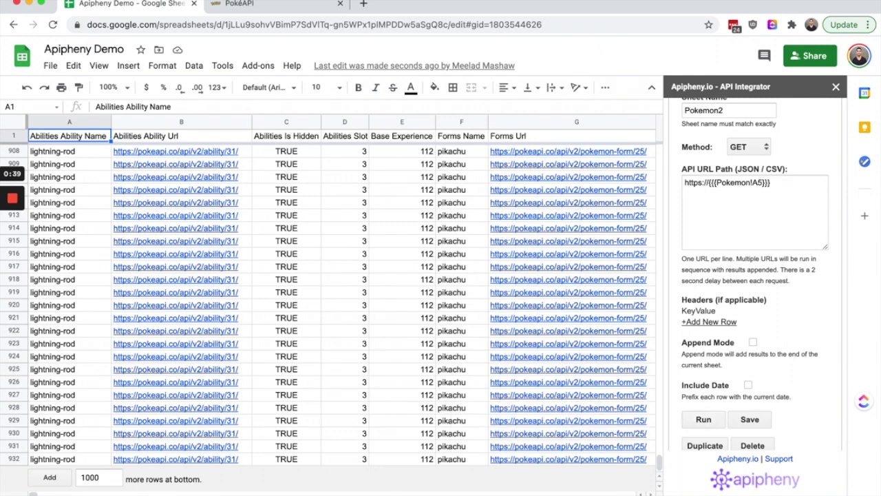
{"action": "key", "text": "ctrl+shift+Page_Up"}
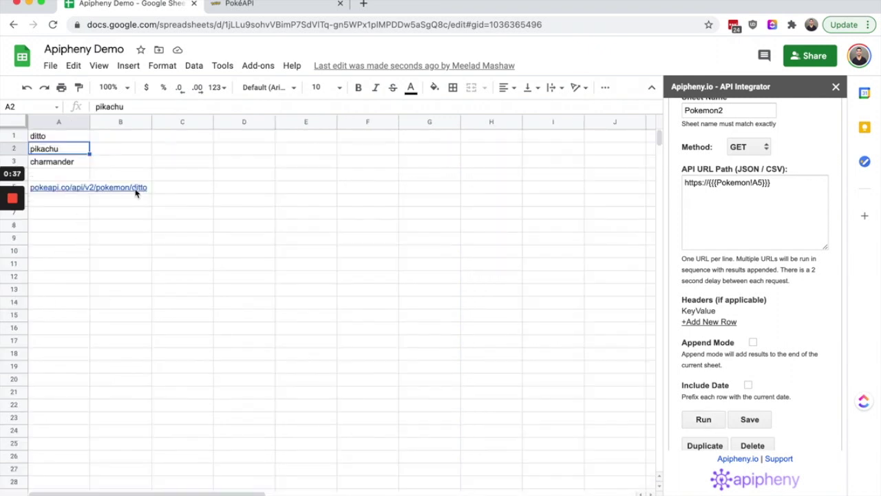
{"action": "key", "text": "ctrl+shift+Page_Down"}
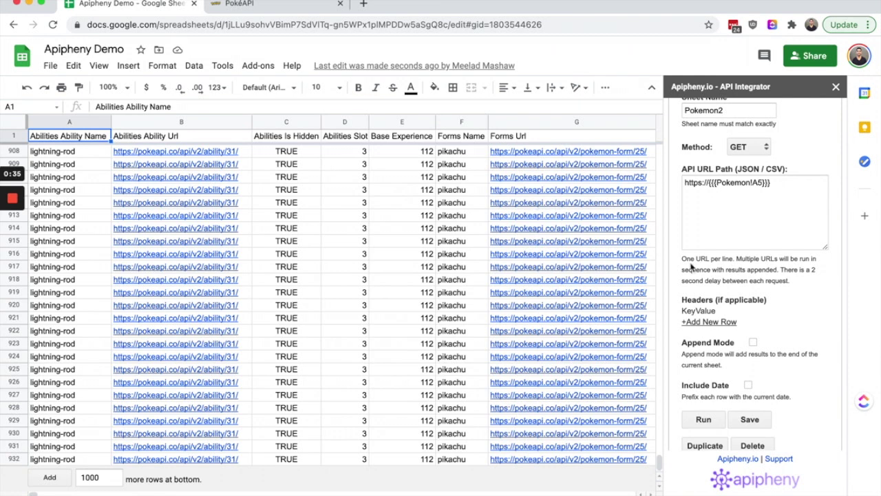
{"action": "left_click", "coordinate": [723, 422]}
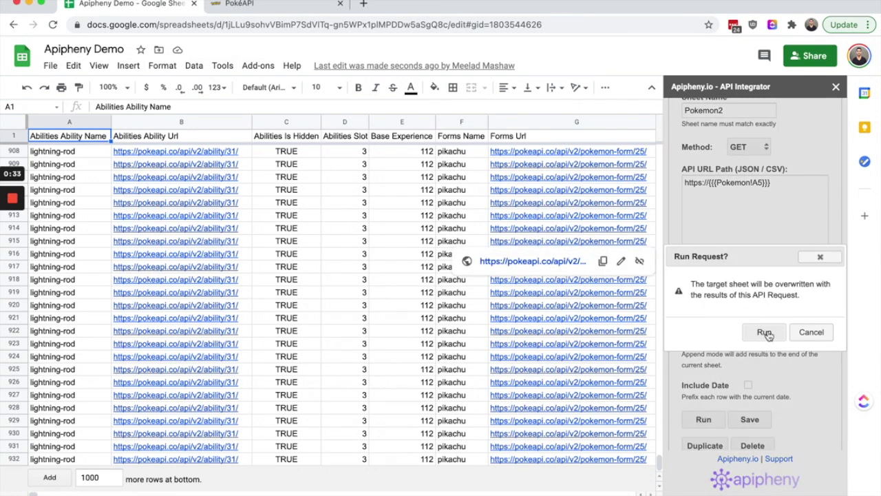
{"action": "left_click", "coordinate": [769, 333]}
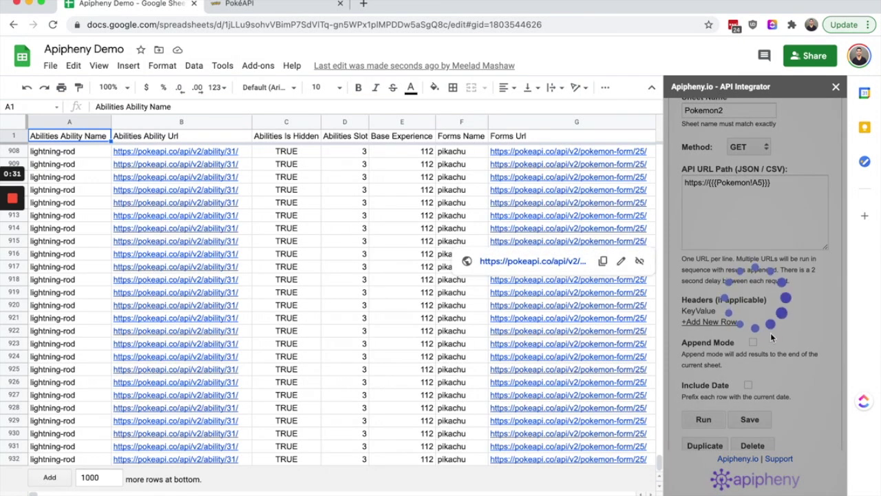